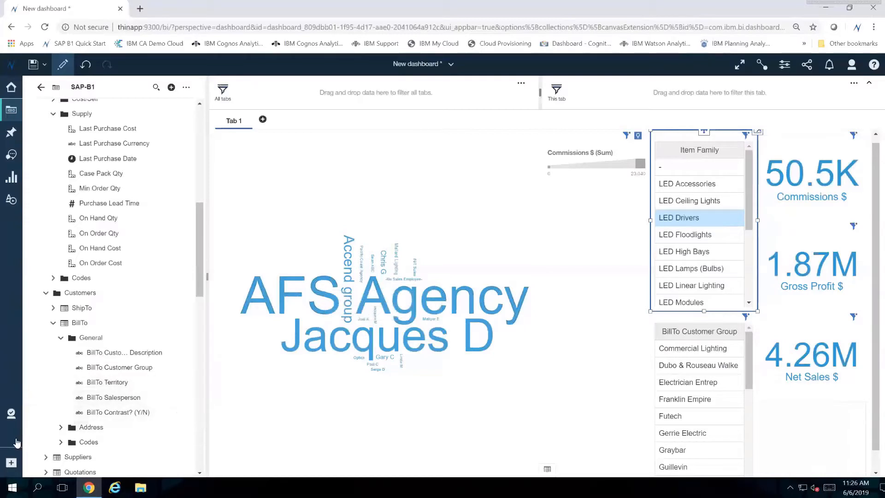
- Create a new report from the Blank template and insert a crosstab on its page
click(12, 463)
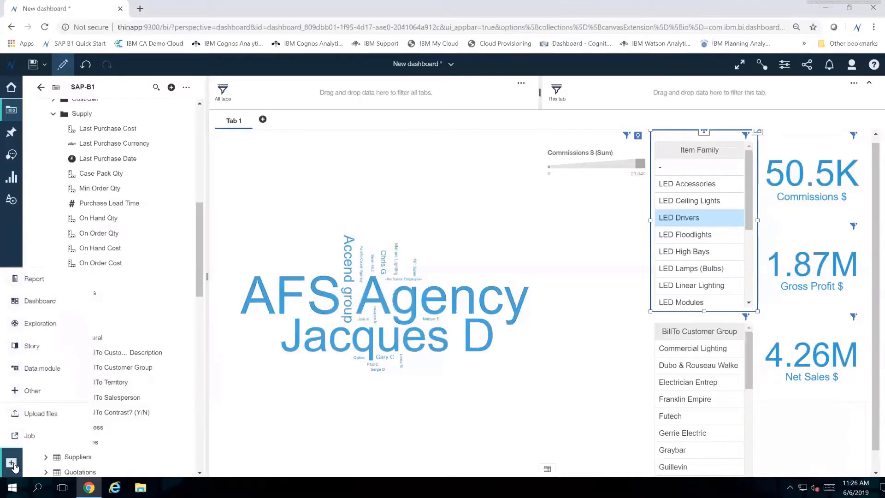
click(50, 284)
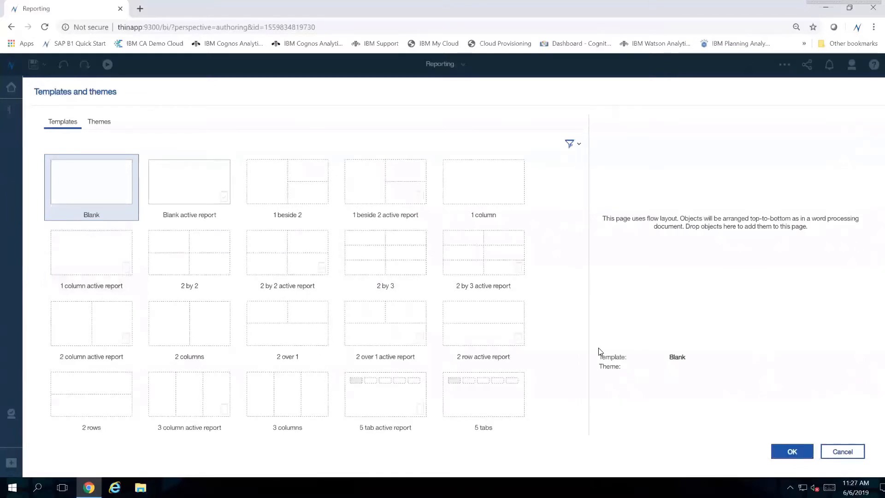
key(Return)
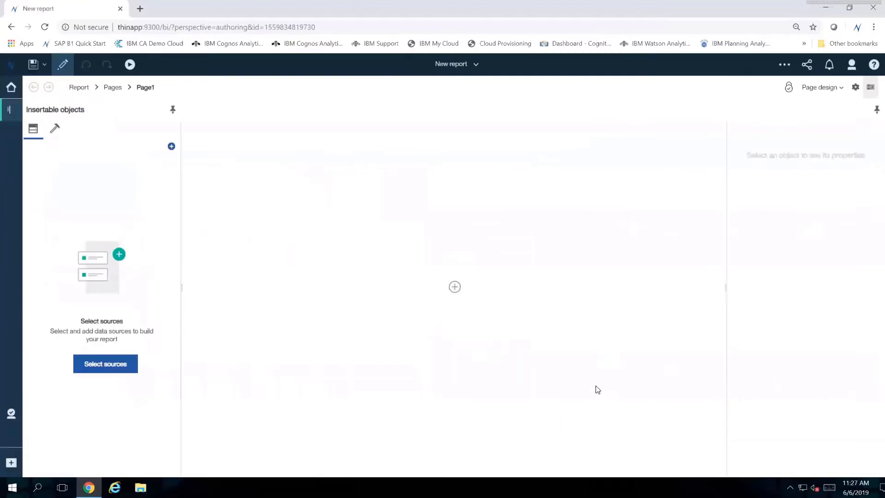
click(455, 288)
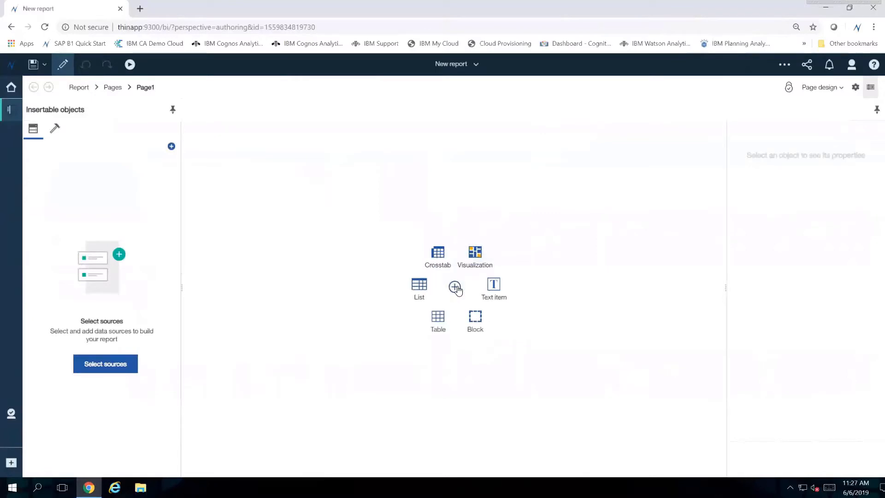
click(438, 255)
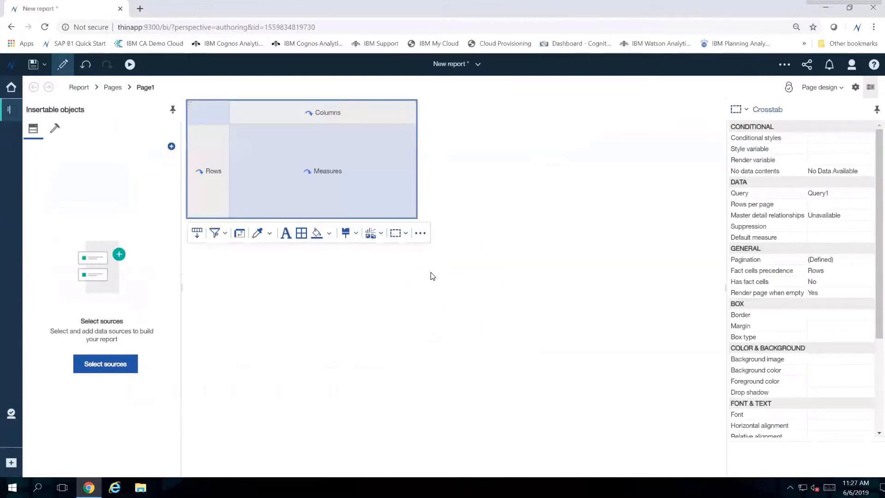
- Add the SAP-B1 package from the Packages folder in Team content as the report's data source
click(115, 369)
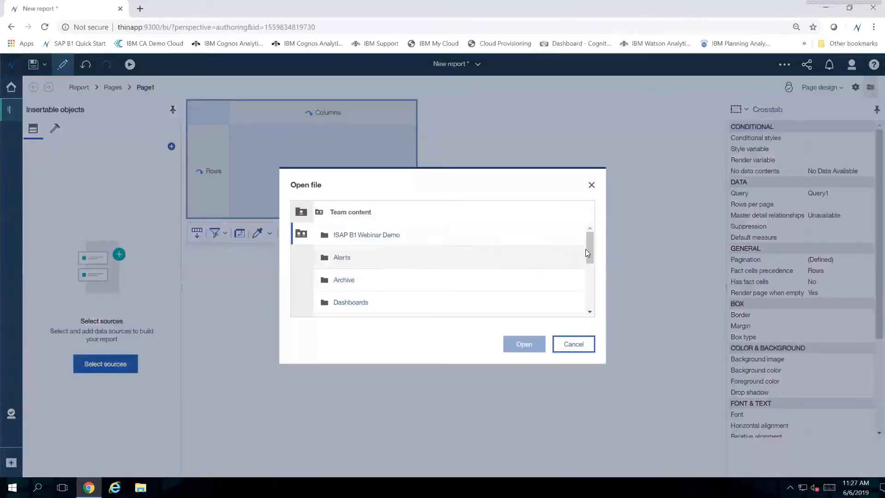
drag(589, 254, 587, 284)
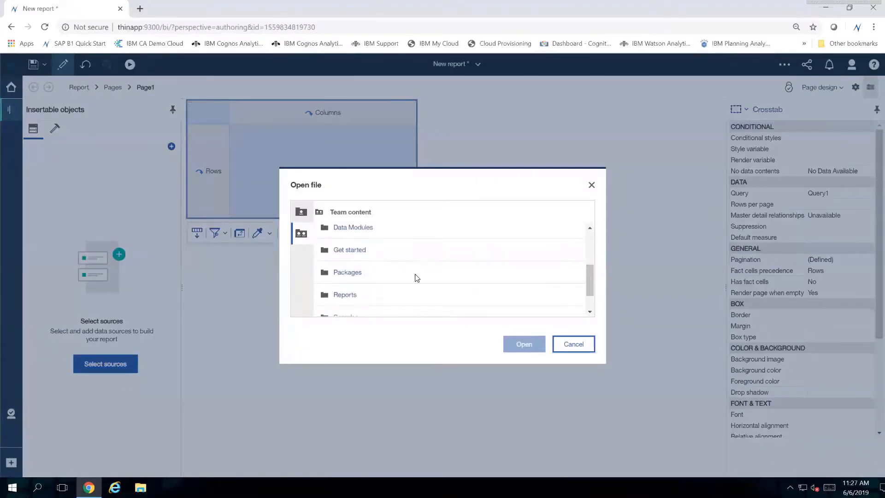
click(450, 276)
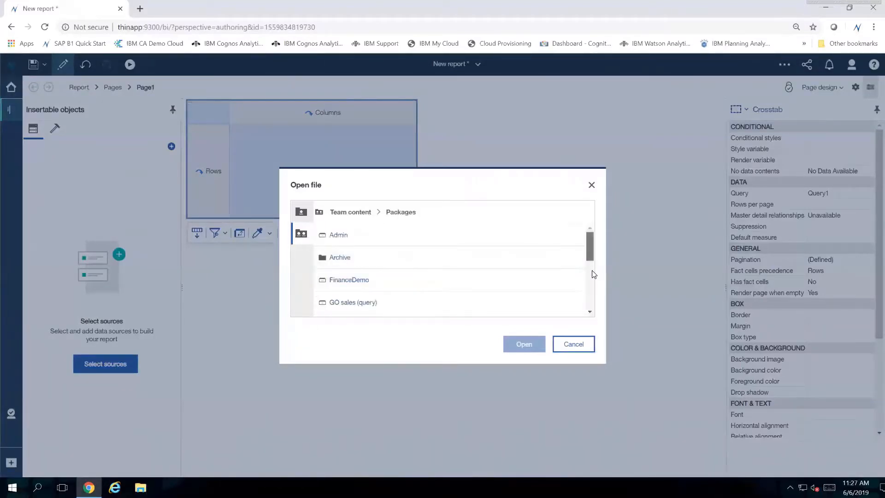
scroll(594, 274, down, 3)
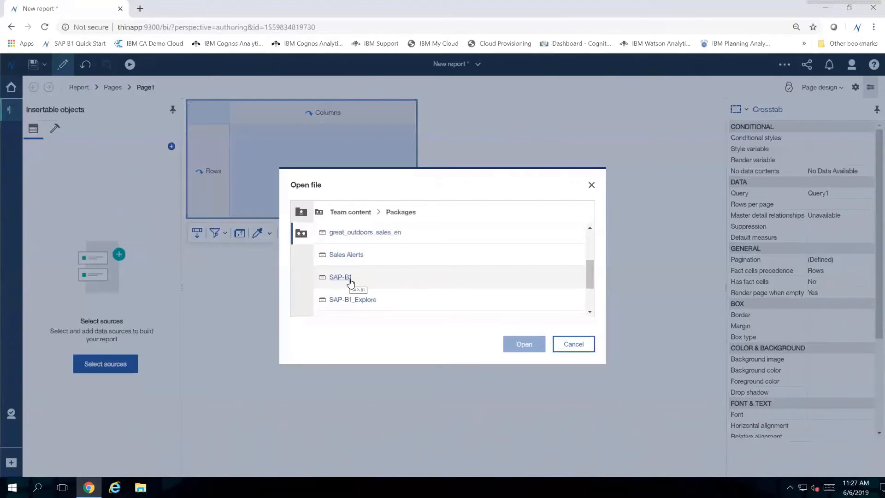
click(349, 278)
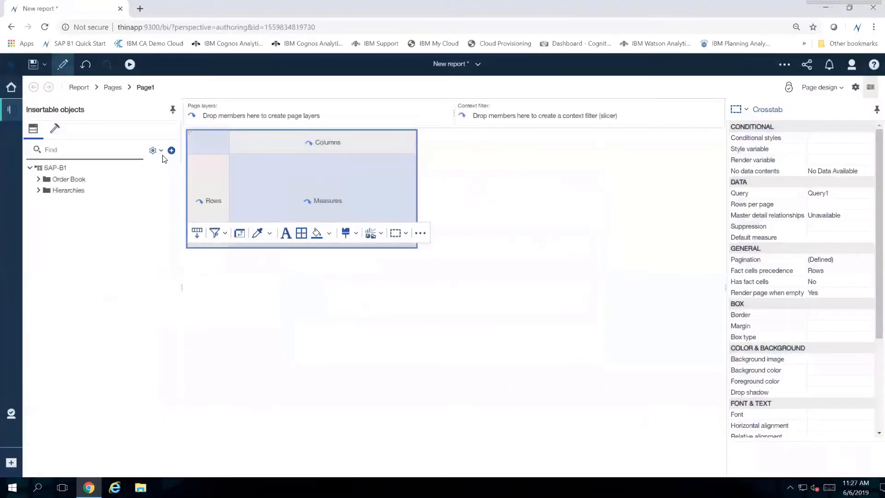
- Set the source tree to show members only for dimensional packages and expand the Hierarchies folder
click(159, 150)
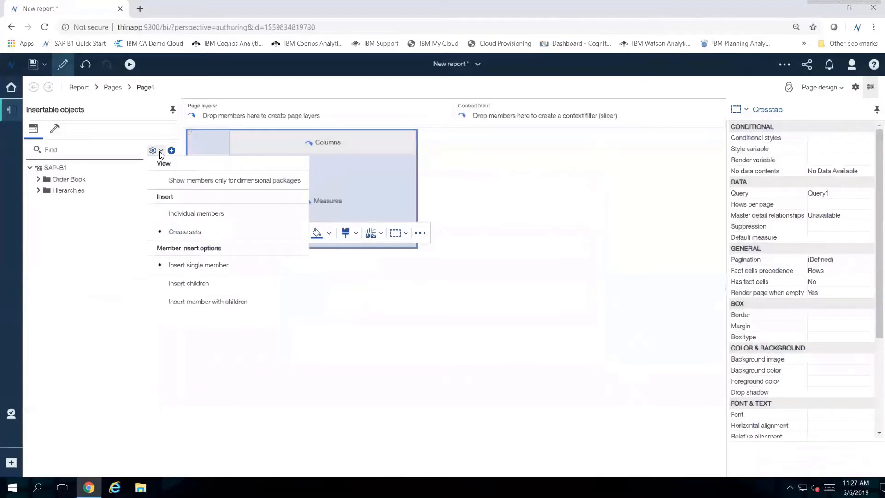
click(171, 181)
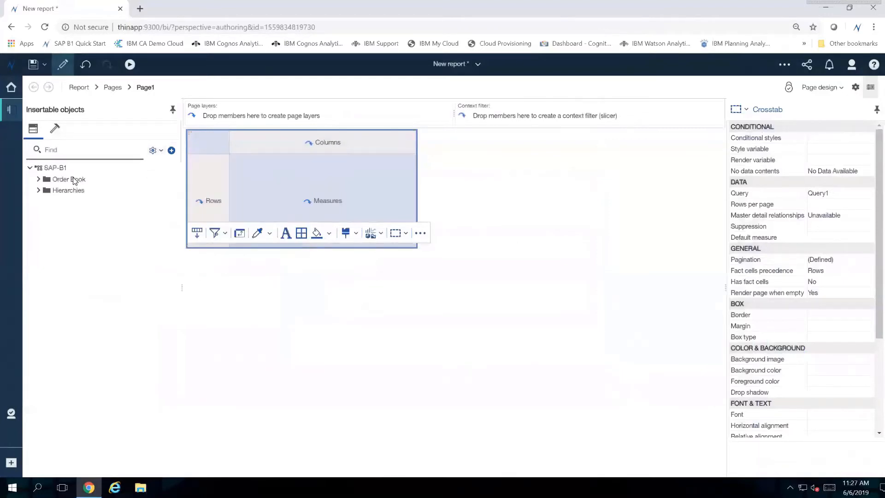
click(38, 190)
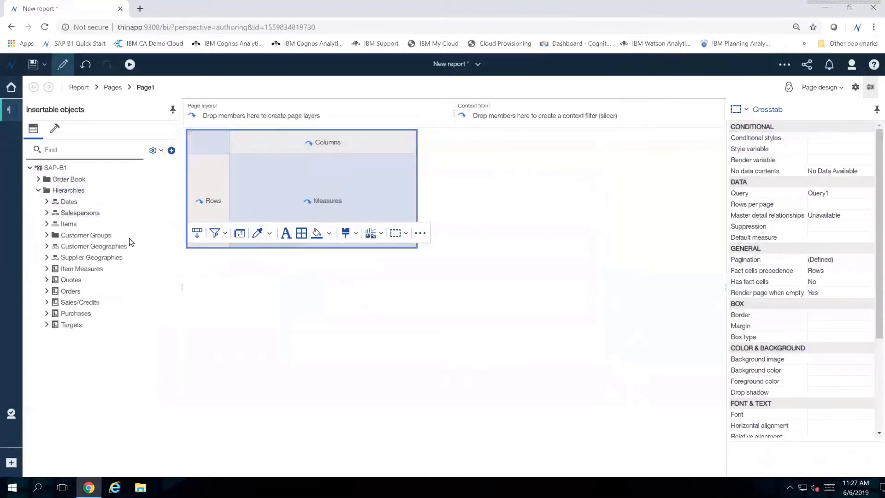
- Examine the members of the Dates, Salespersons and Items hierarchies, including the quarters under 2018 and 2017
click(46, 203)
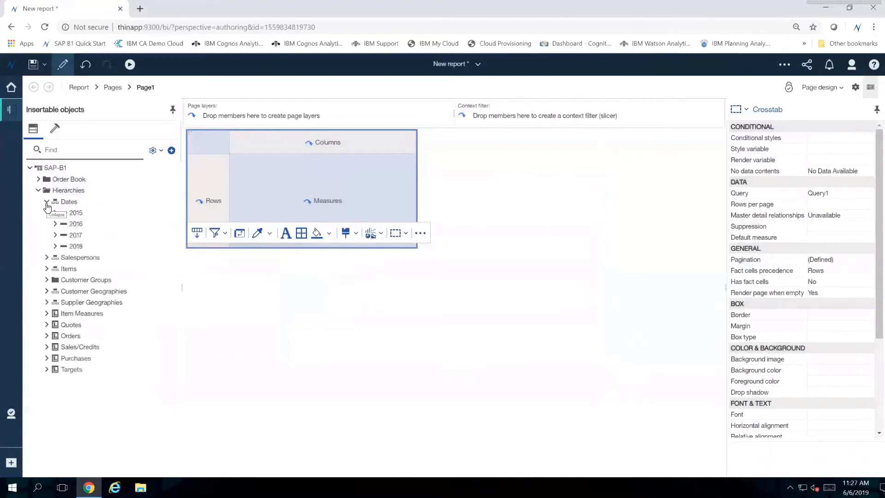
click(54, 249)
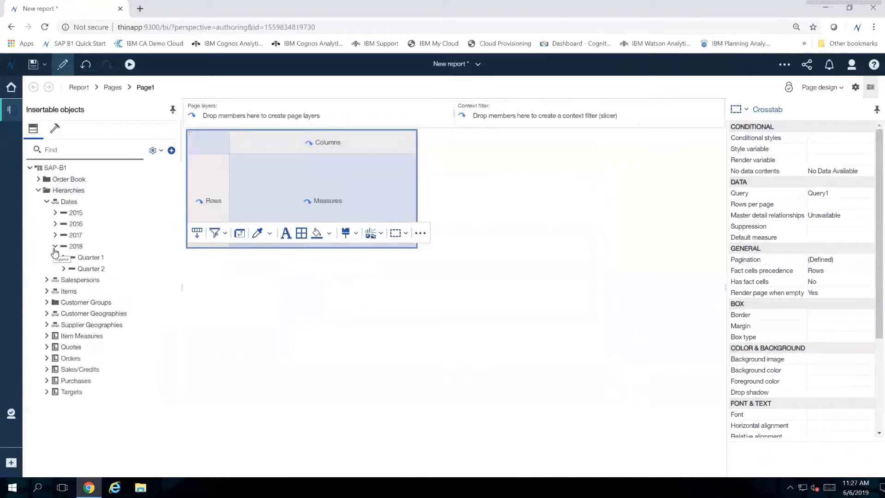
click(54, 248)
click(56, 236)
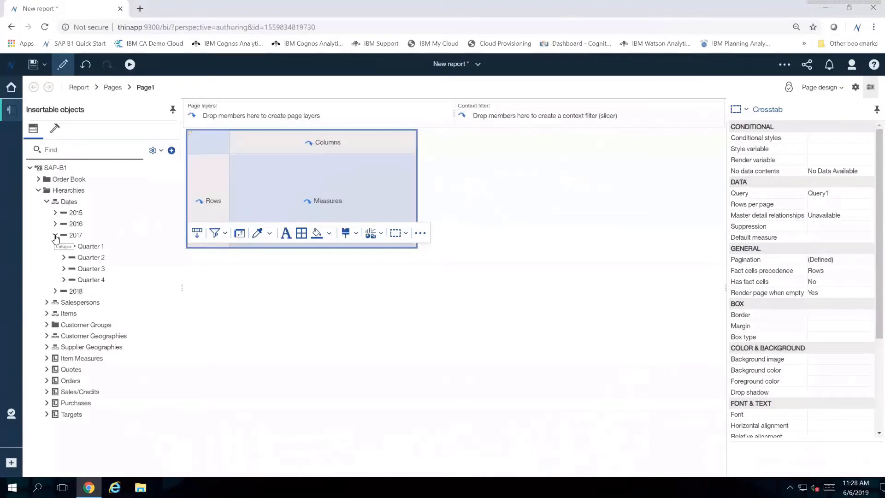
click(56, 236)
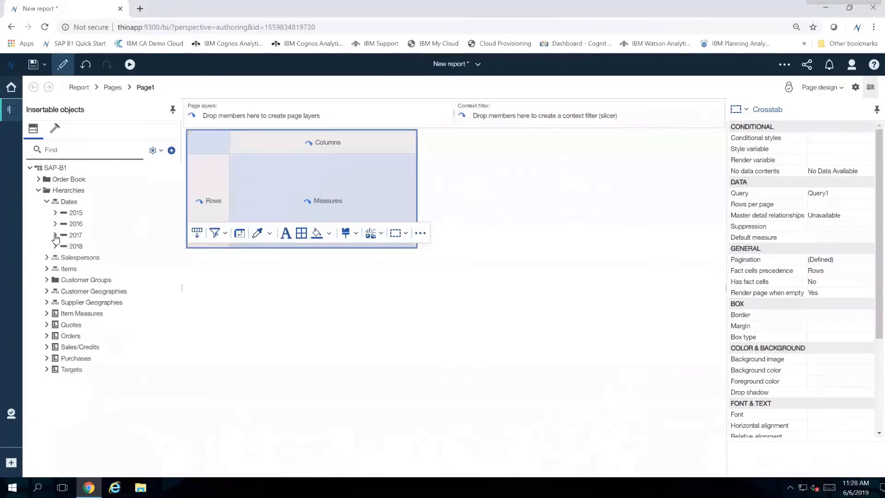
click(47, 257)
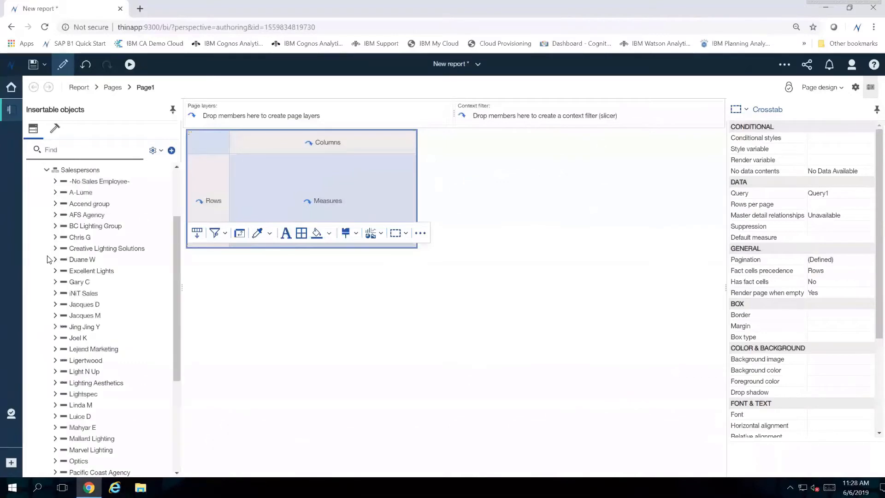
click(47, 171)
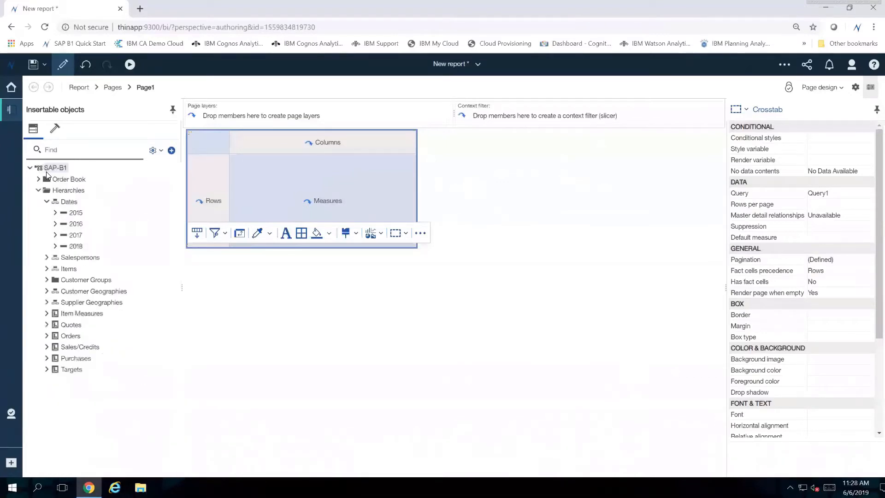
click(47, 268)
click(47, 268)
- Place the Salespersons hierarchy in the crosstab rows and switch to page preview with the properties hidden
drag(70, 258, 204, 199)
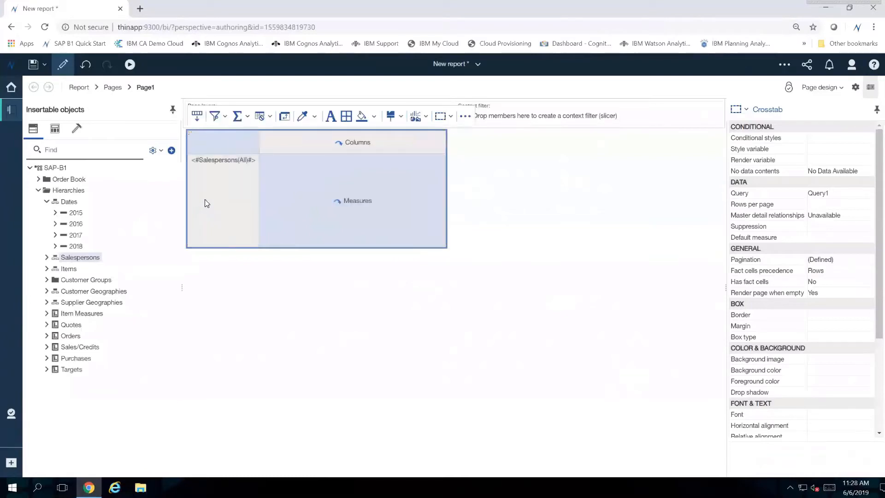
click(841, 89)
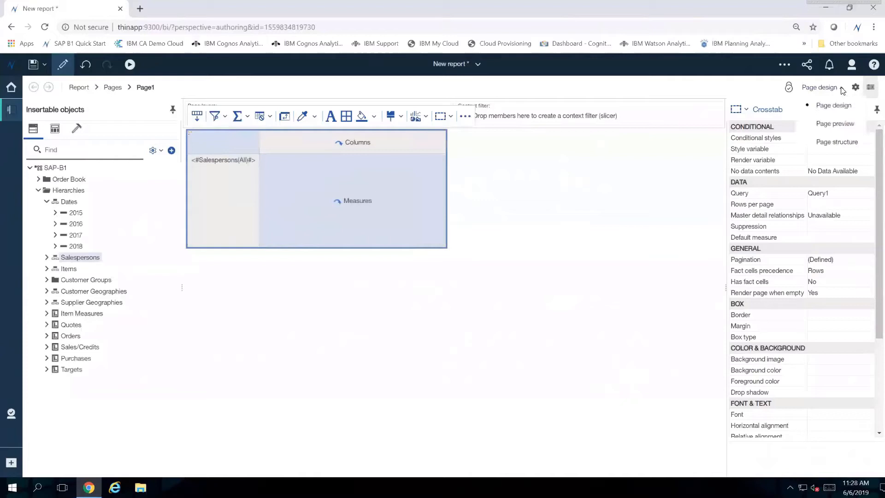
click(834, 123)
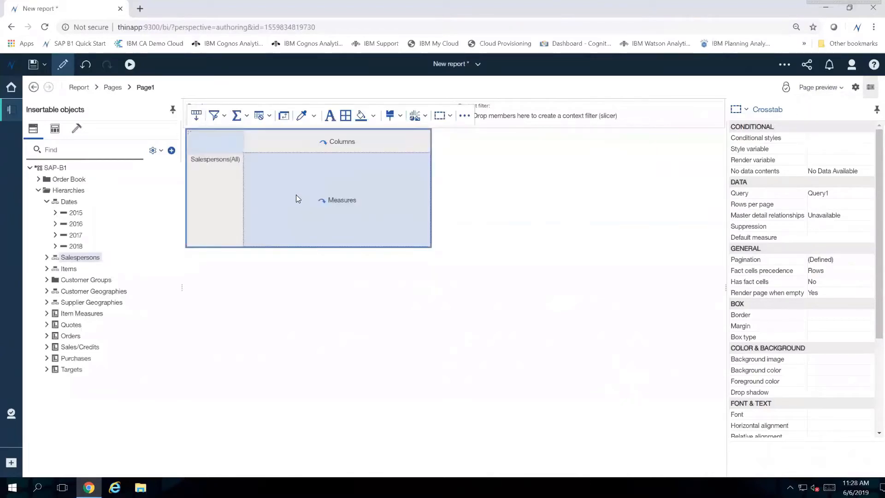
click(870, 87)
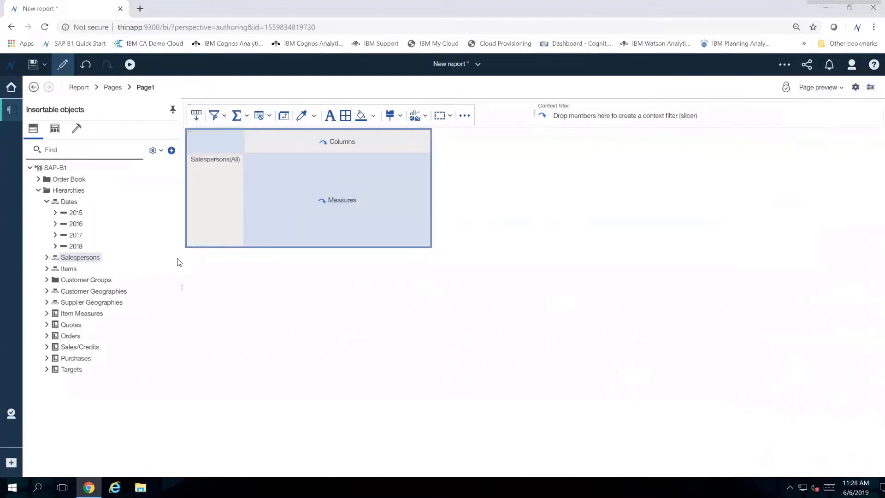
- Add the Sales/Credits measures Net Sales $, Gross Profit $ and Commissions $ as the crosstab columns
click(47, 347)
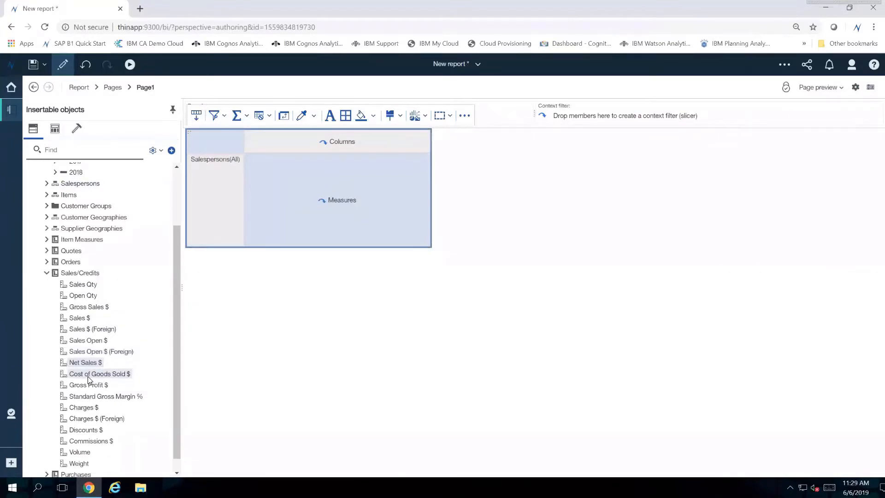
scroll(88, 383, down, 1)
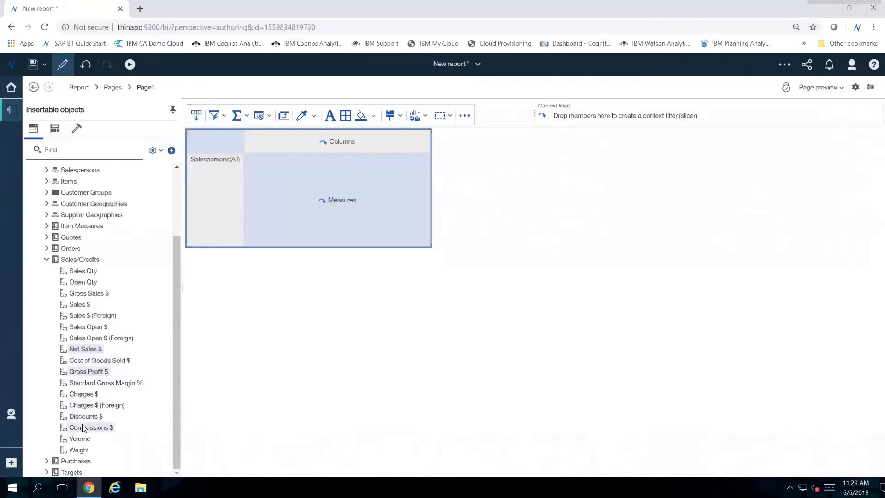
drag(83, 428, 311, 140)
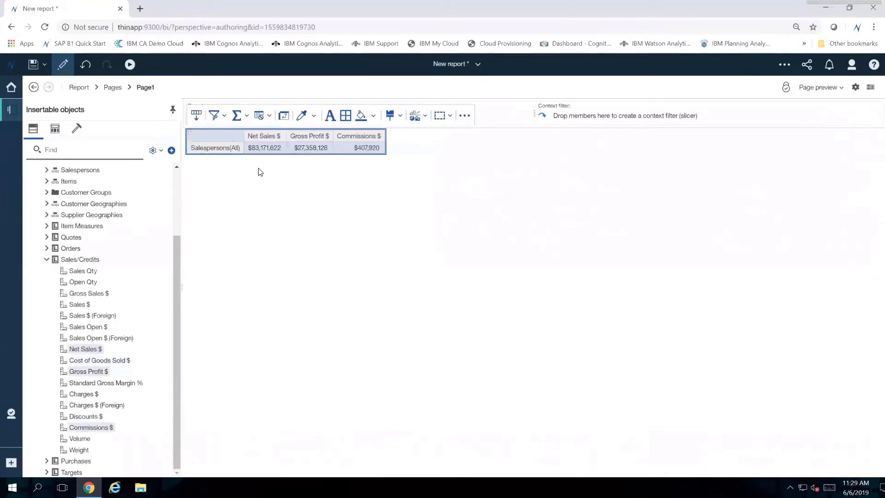
- Add a % (Gross Profit $, Net Sales $) calculation and move its column after Commissions $
click(310, 136)
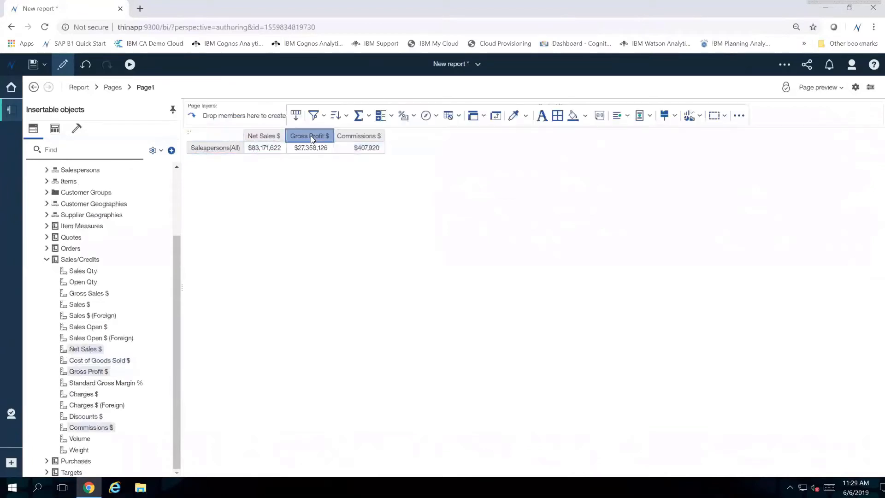
ctrl+click(267, 136)
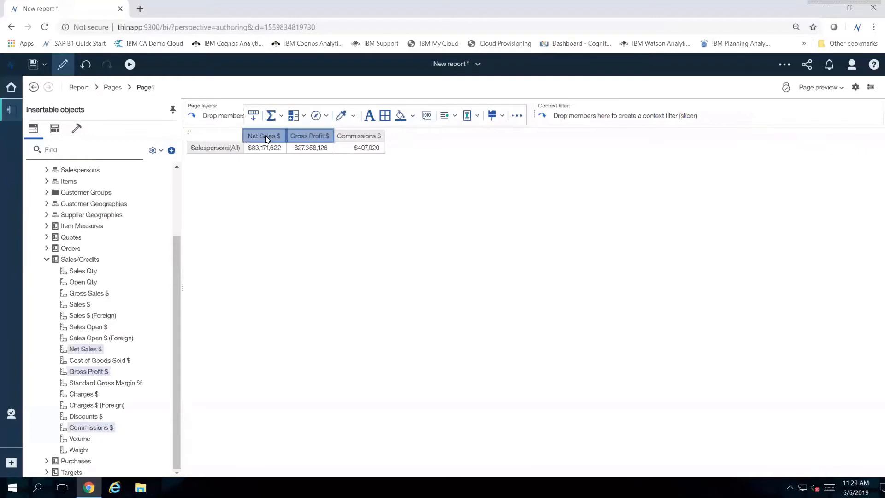
click(304, 116)
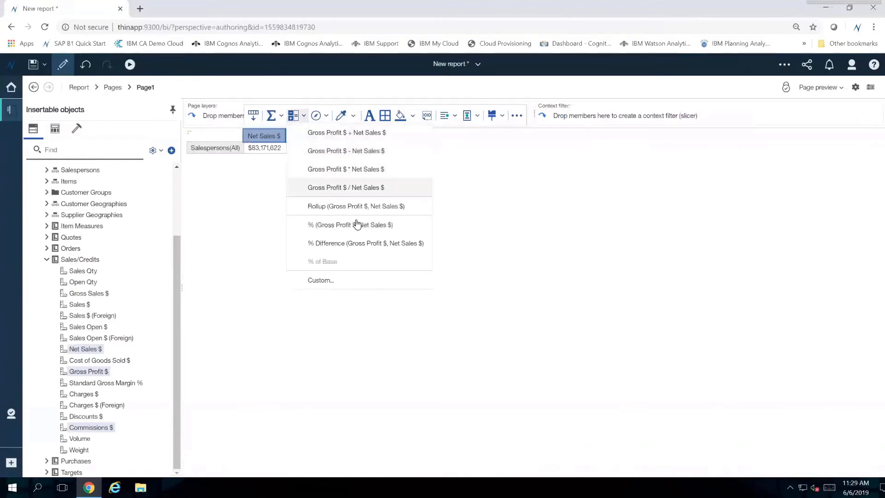
click(398, 229)
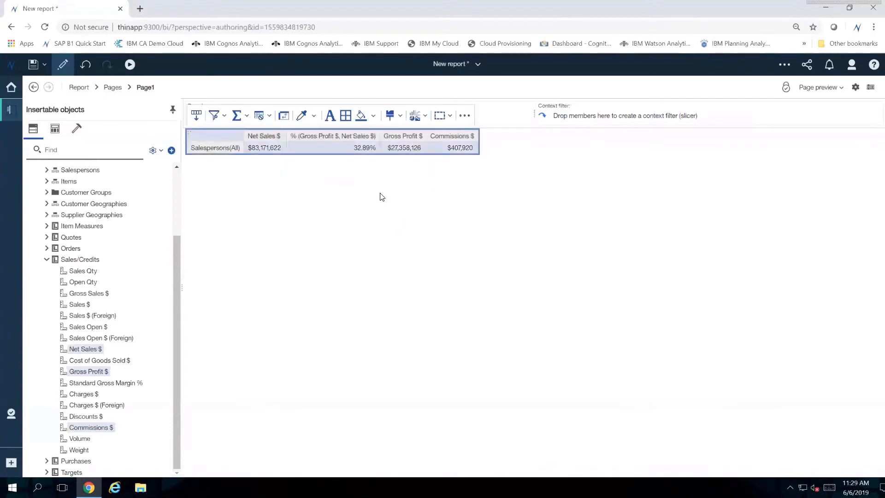
click(332, 138)
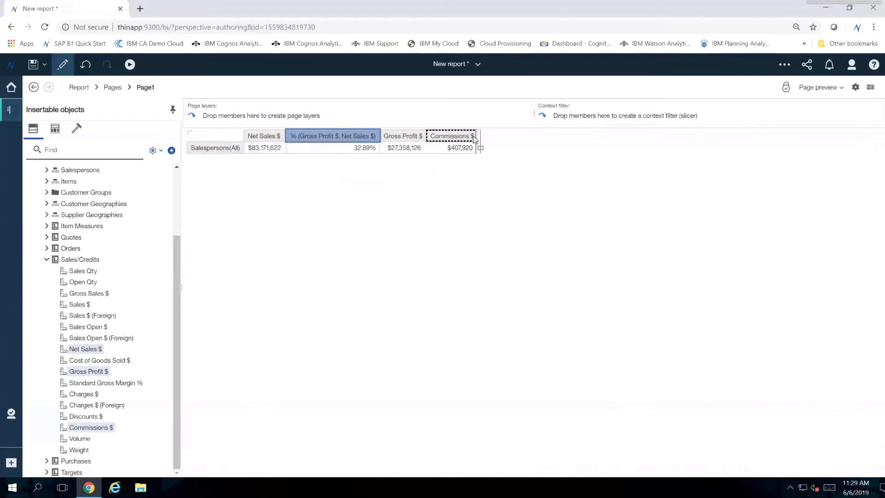
drag(474, 138, 474, 139)
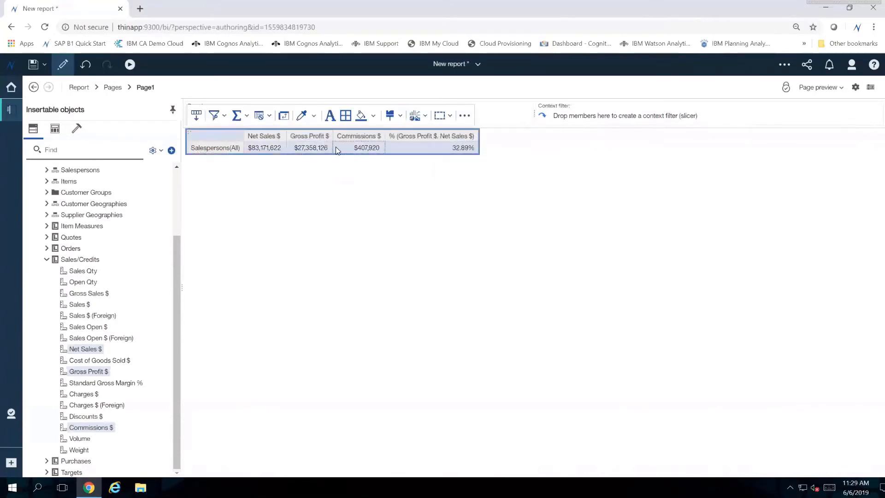
- Add a % (Commissions $, Net Sales $) calculated column to the crosstab
click(346, 137)
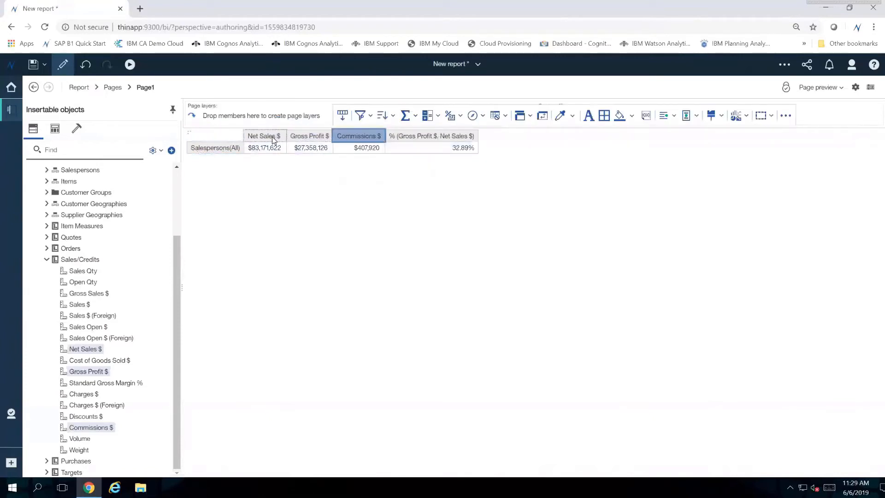
ctrl+click(272, 140)
click(305, 117)
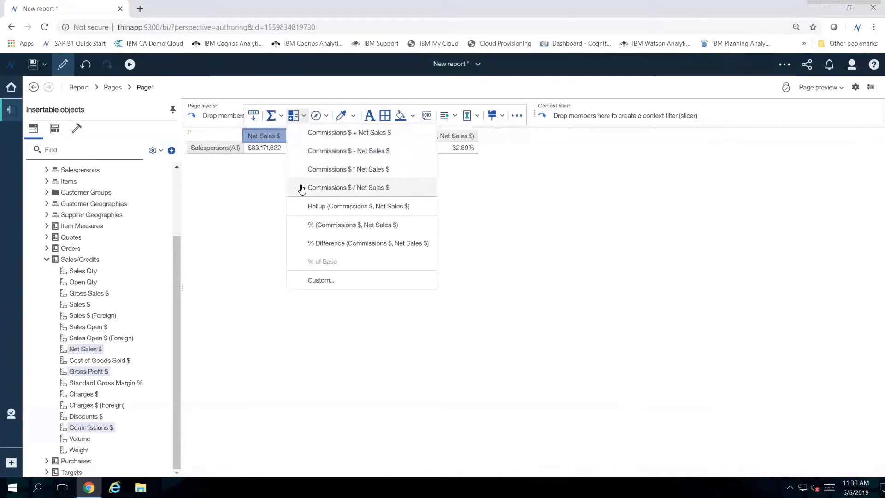
click(331, 226)
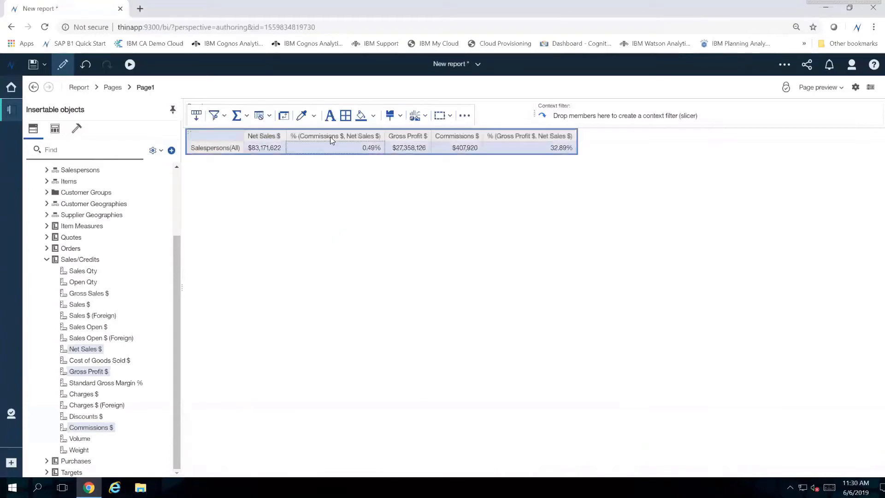
- Move the % (Commissions $, Net Sales $) column to the end of the crosstab and drill down on Salespersons(All)
drag(328, 137, 571, 137)
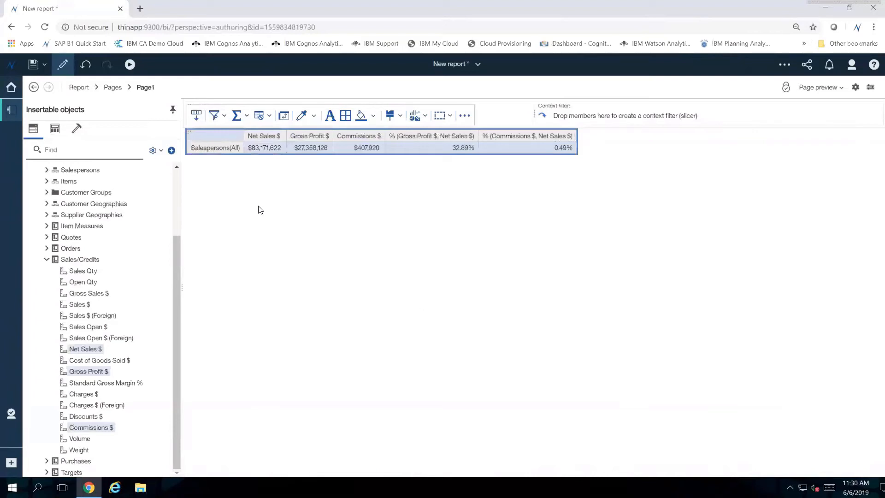
double_click(217, 149)
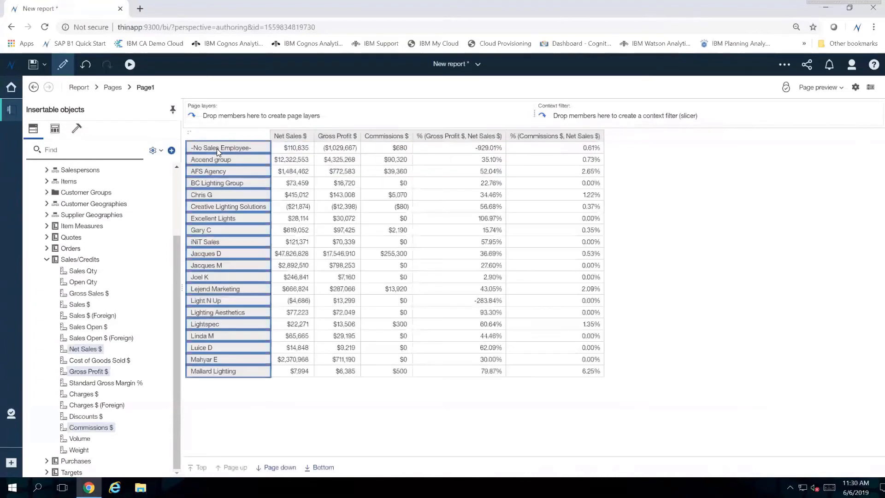
click(615, 368)
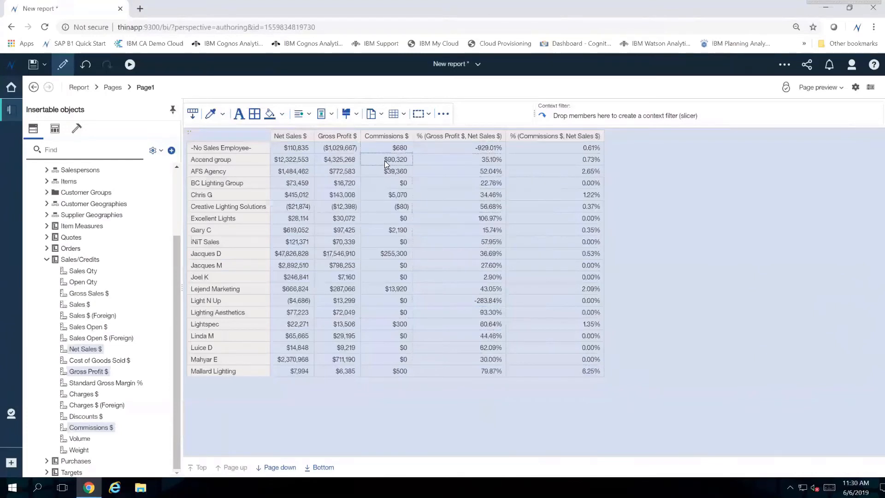
- Sort the crosstab by Commissions $ in descending order and drill down on the salesperson with the highest commissions
click(378, 138)
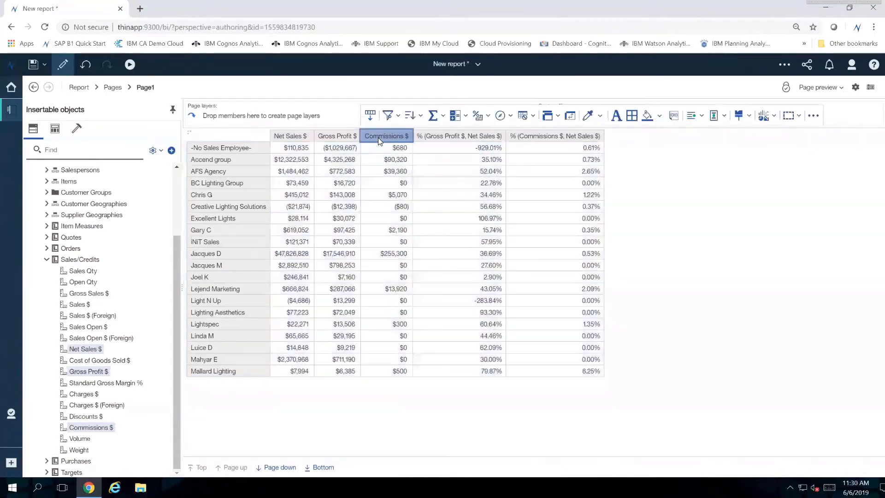
click(422, 117)
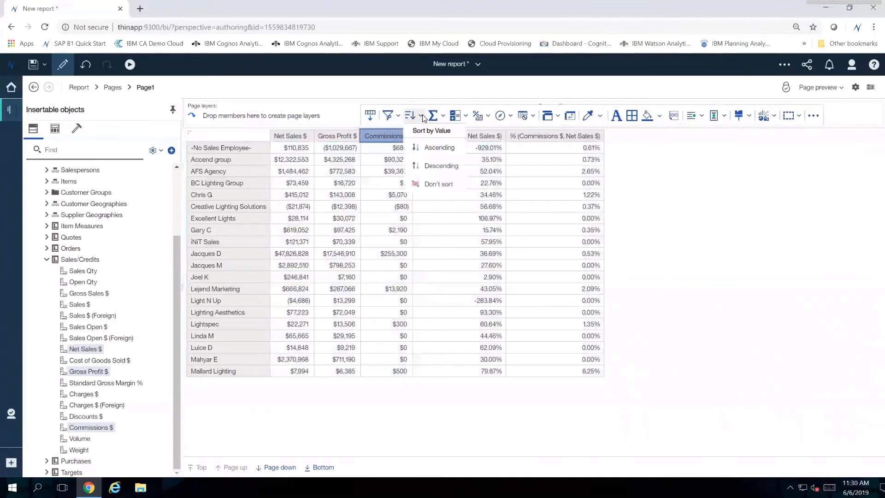
click(436, 166)
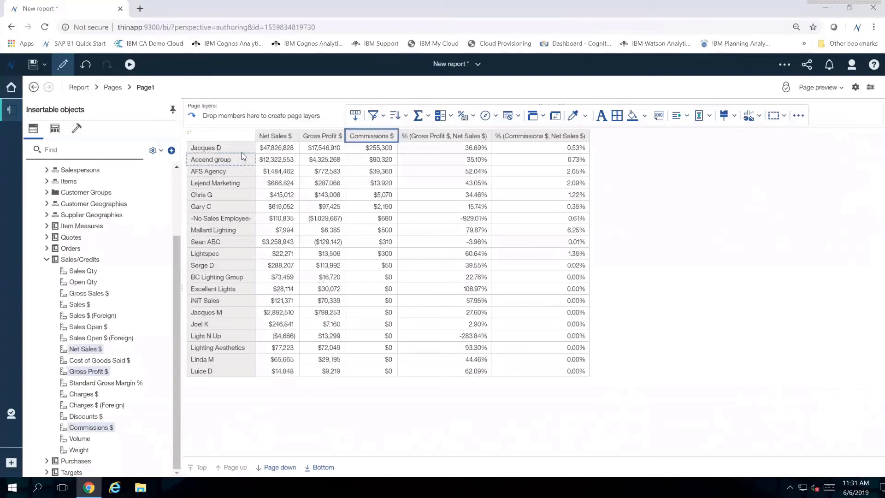
click(215, 148)
click(326, 219)
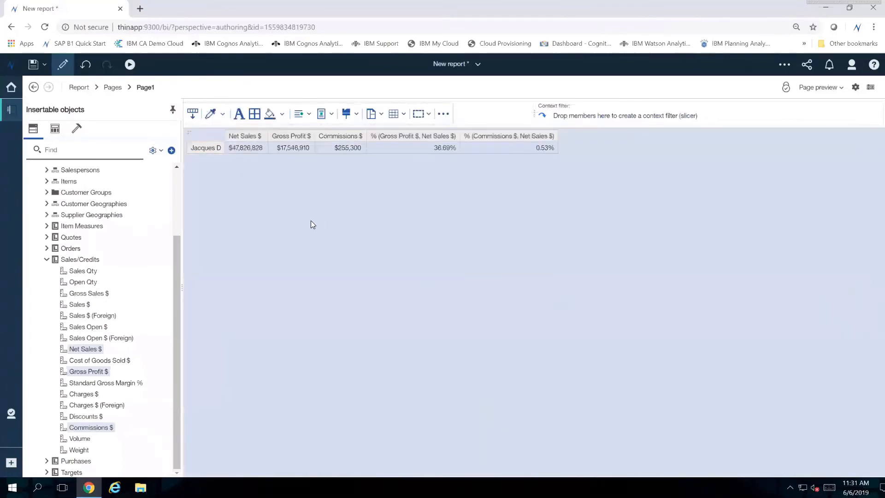
- Nest the ShipTo Groups hierarchy from Customer Groups inside the salesperson row and drill down on ShipTo Groups(All)
click(47, 193)
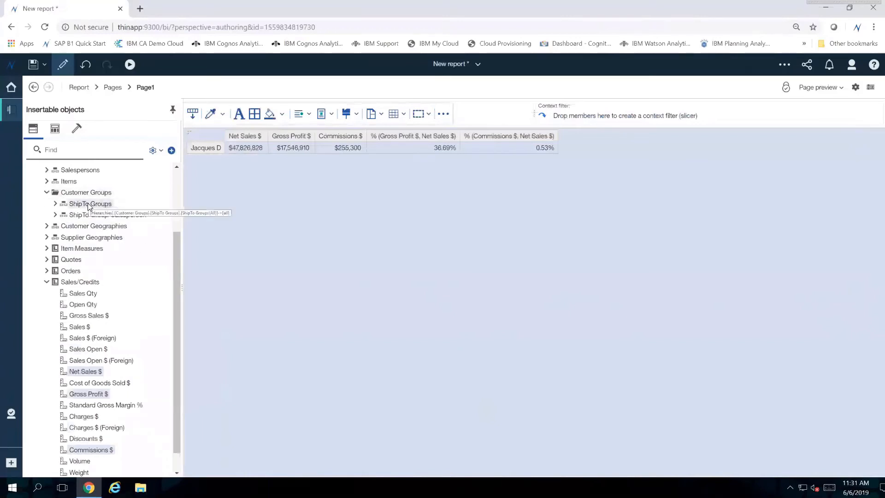
drag(88, 203, 223, 148)
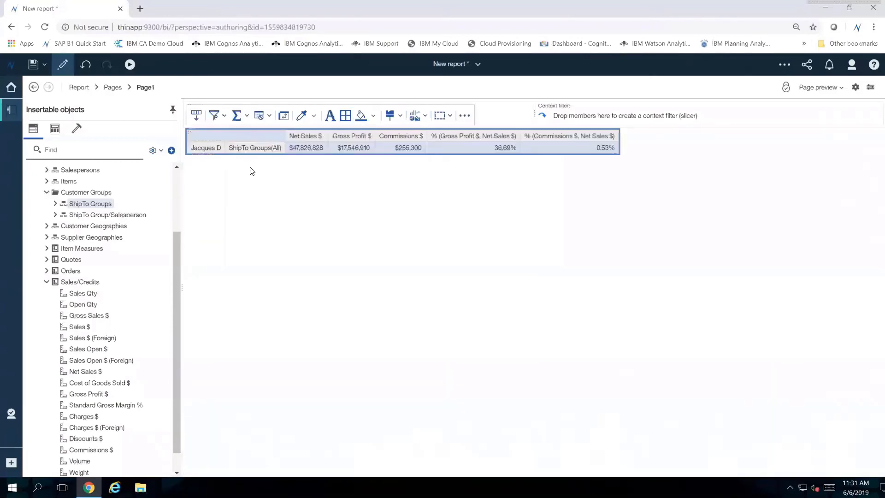
click(254, 152)
double_click(254, 151)
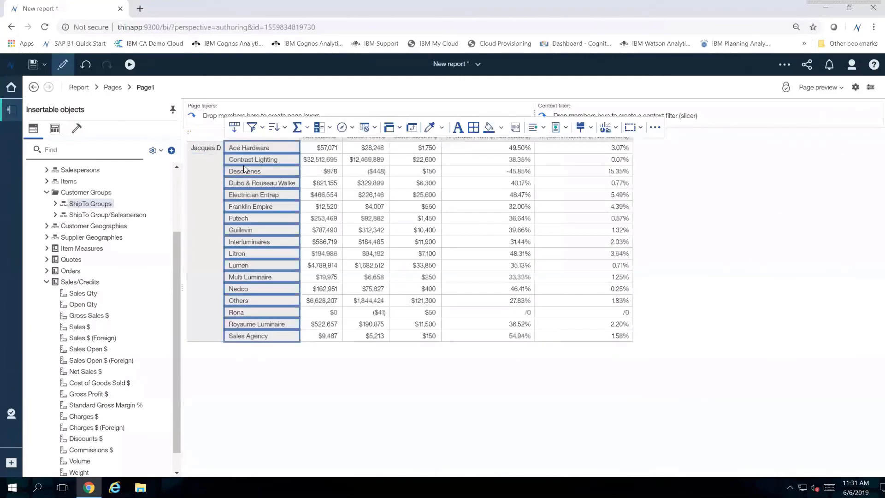
click(397, 395)
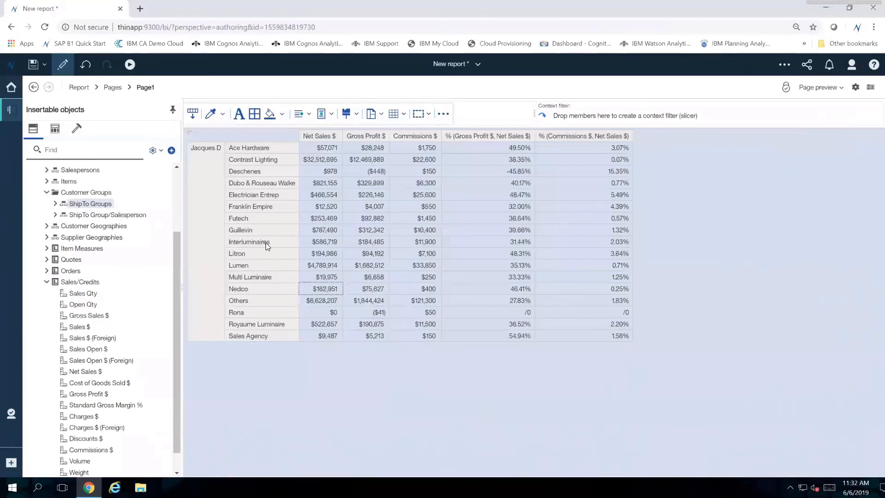
- Drill down on the Lumen ship-to group in the nested crosstab rows
click(212, 225)
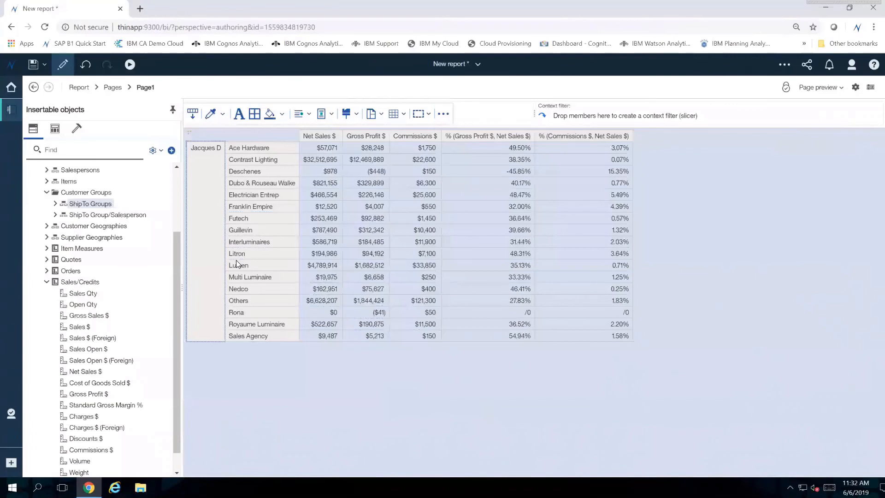
click(255, 265)
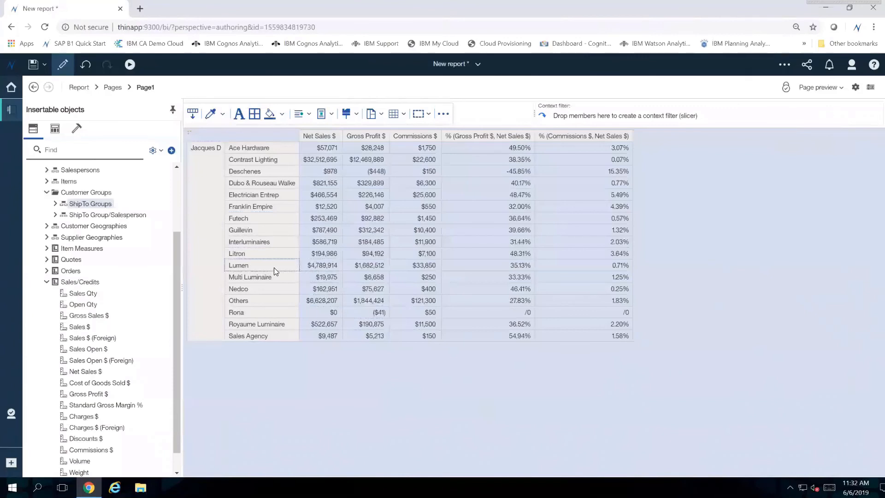
double_click(247, 265)
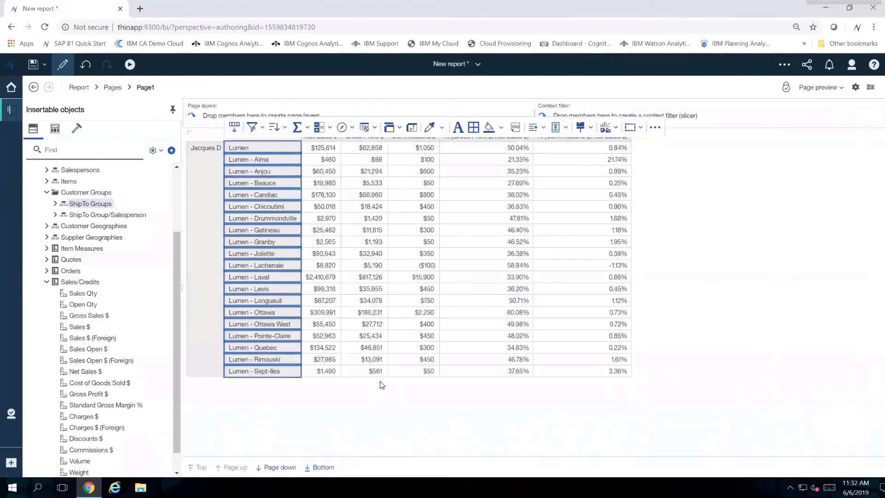
click(615, 388)
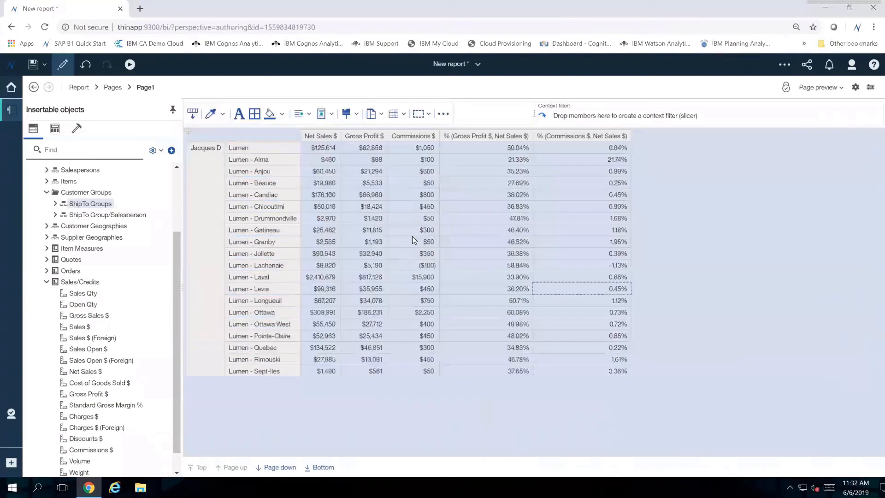